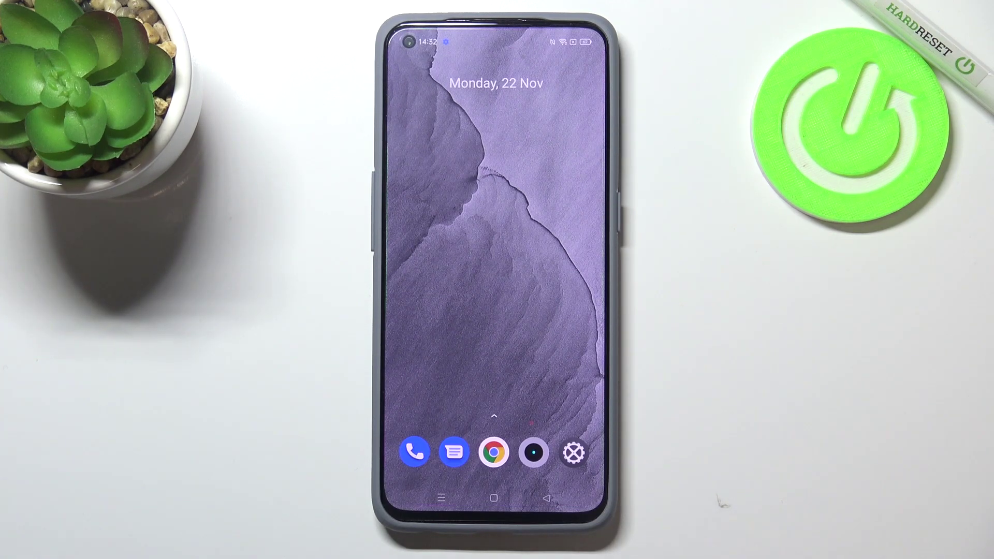
Step: Go from Settings through Additional Settings to the Developer options page
click(574, 452)
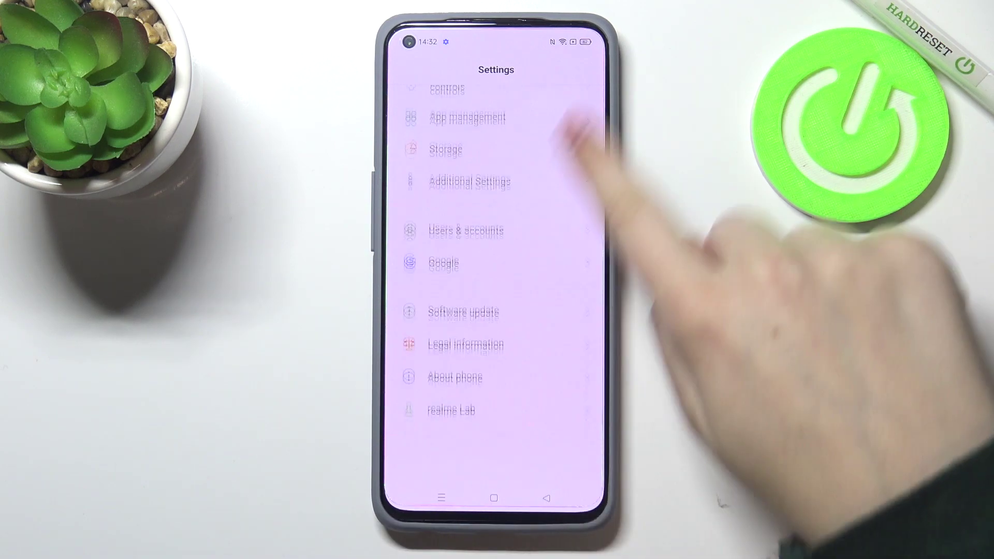
click(537, 203)
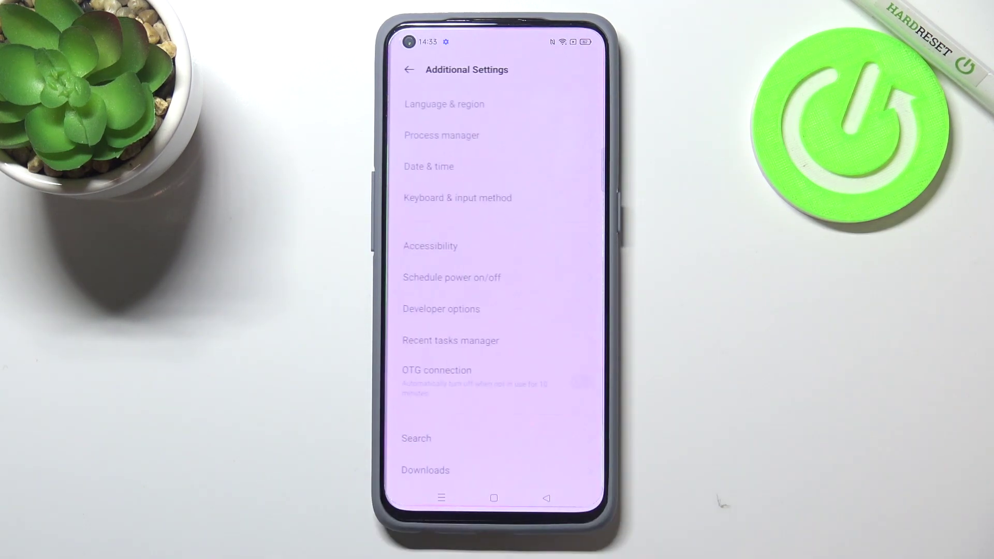
click(578, 309)
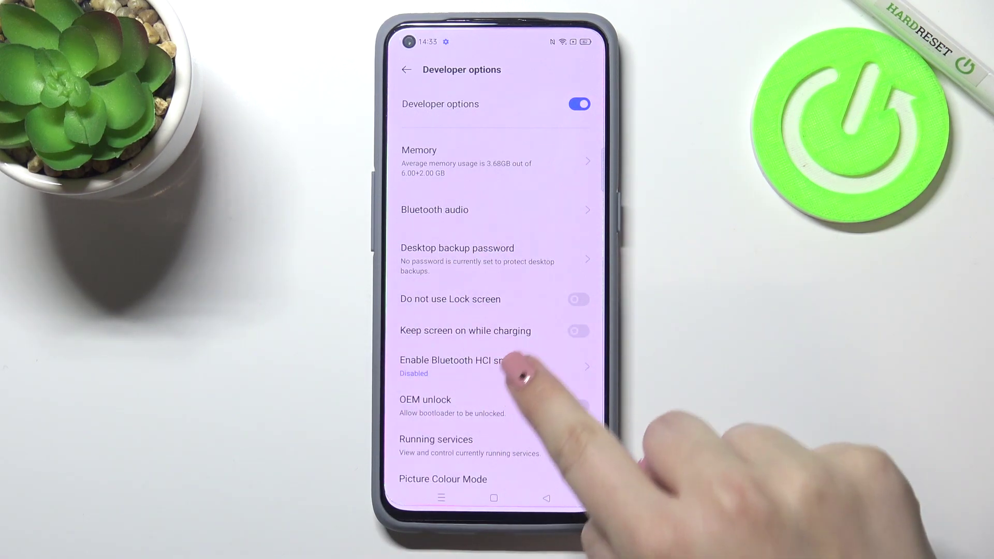
scroll(497, 311, down, 5)
scroll(521, 299, down, 2)
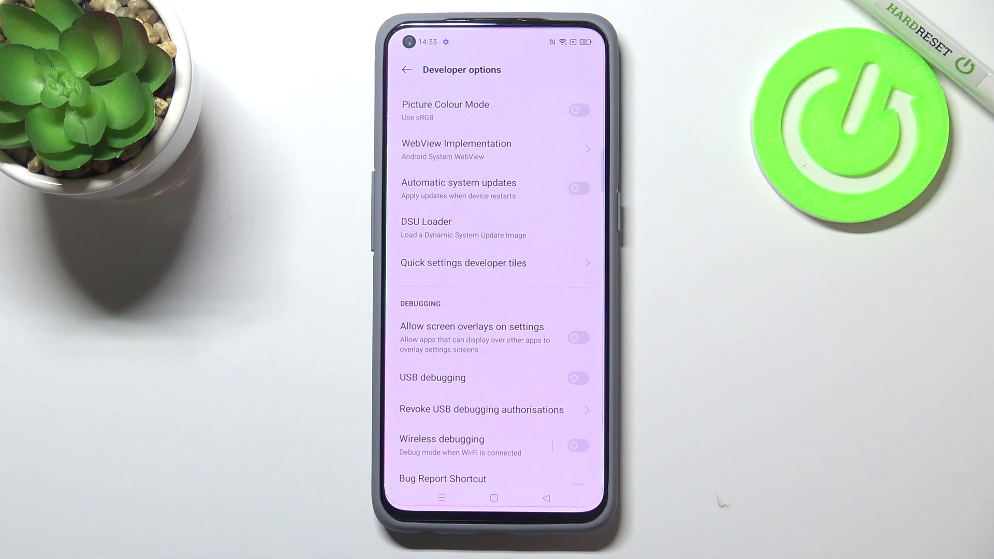
Step: Turn Automatic system updates on, then switch it back off
click(579, 188)
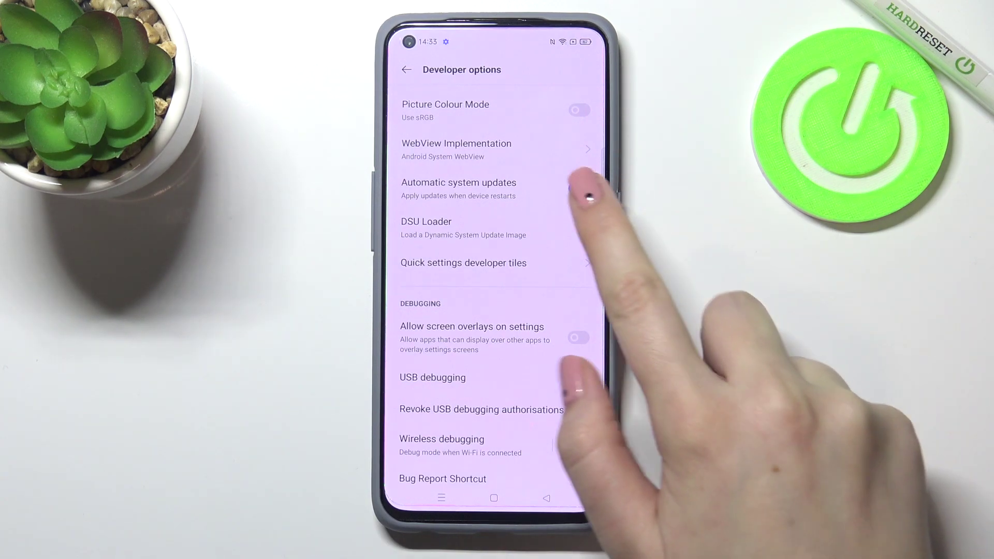
click(579, 188)
click(579, 188)
click(493, 497)
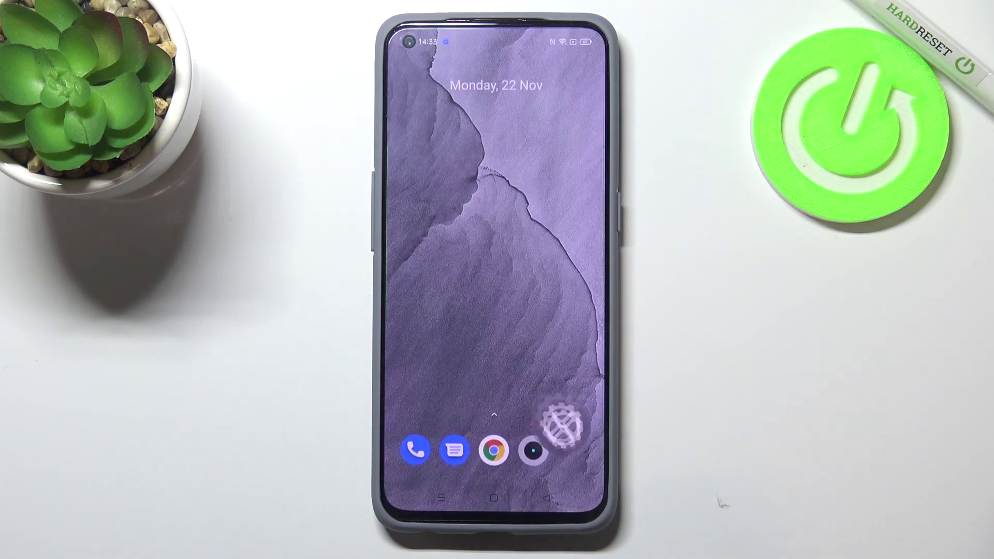